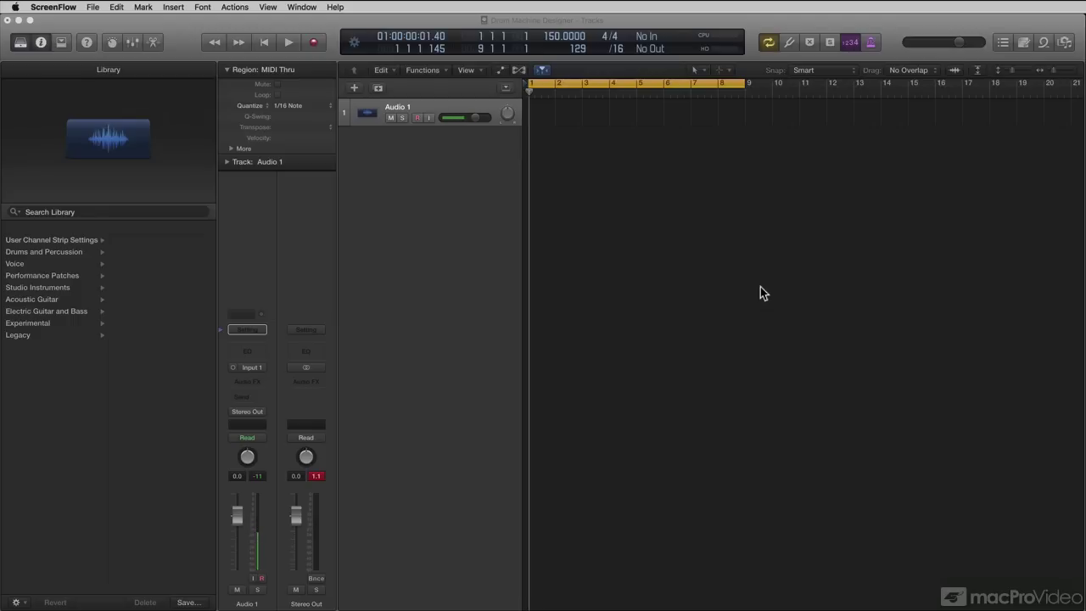
- Add a Drummer track with the R&B genre, creating the Slow Jam drummer and regions
left_click(353, 89)
left_click(353, 89)
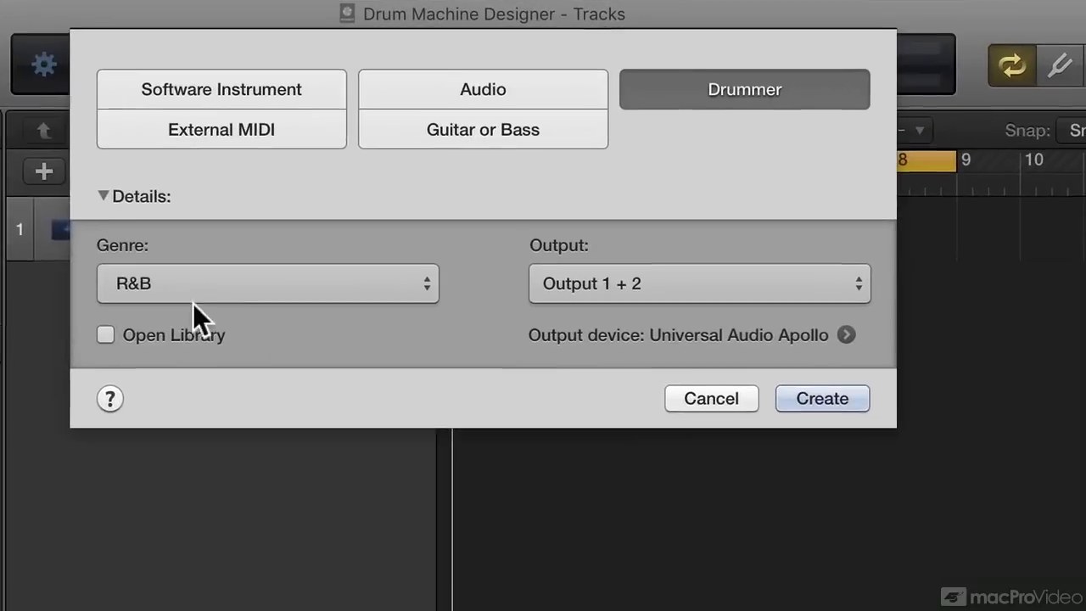
left_click(399, 138)
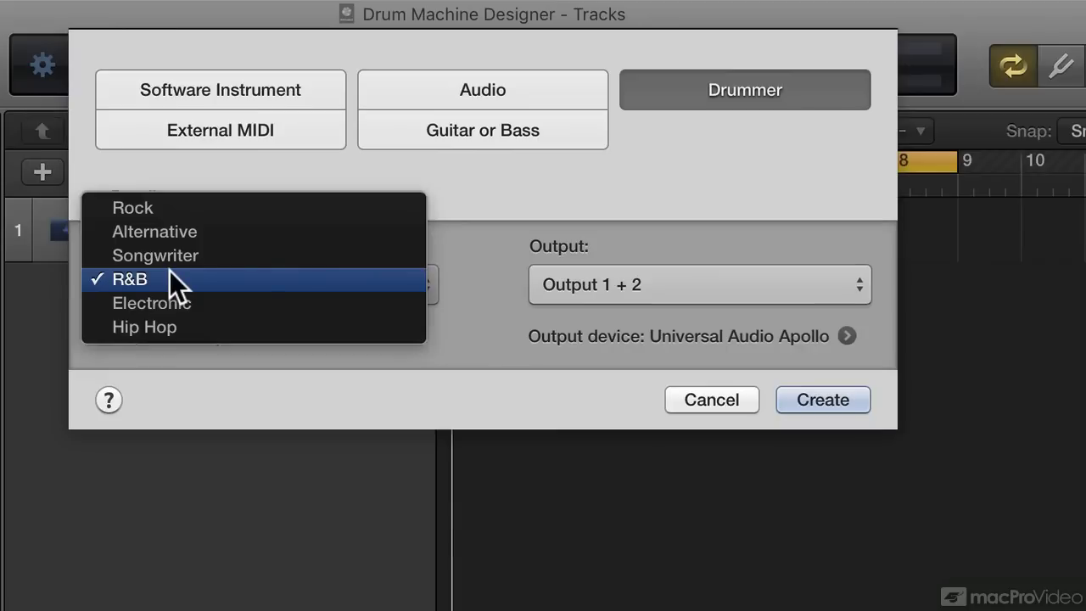
left_click(827, 400)
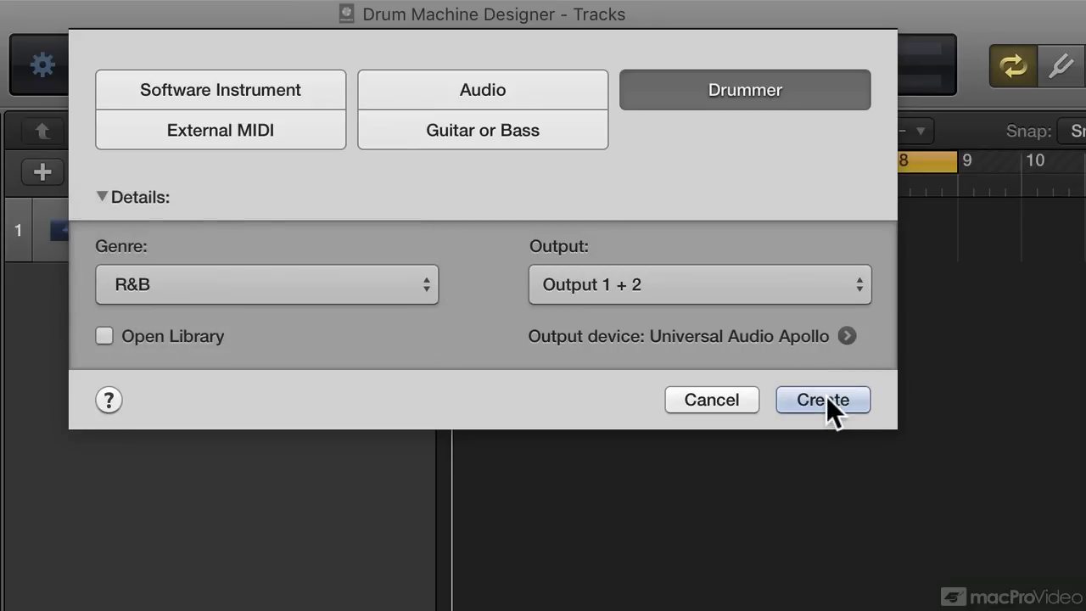
left_click(825, 397)
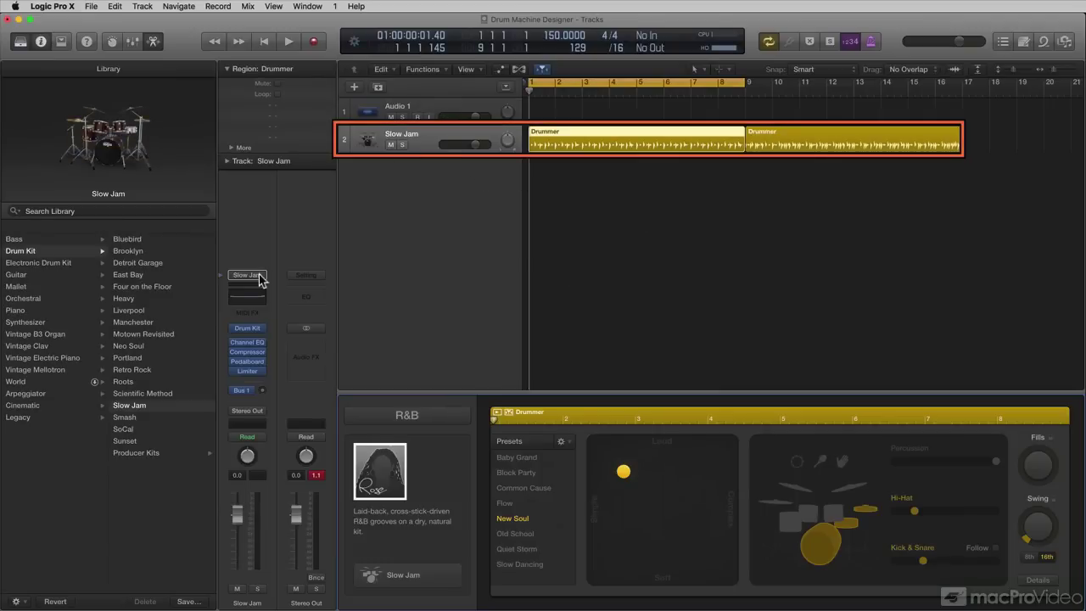
- Open the Drum Kit Designer for the Slow Jam Kit and move its window right
mouse_move(257, 334)
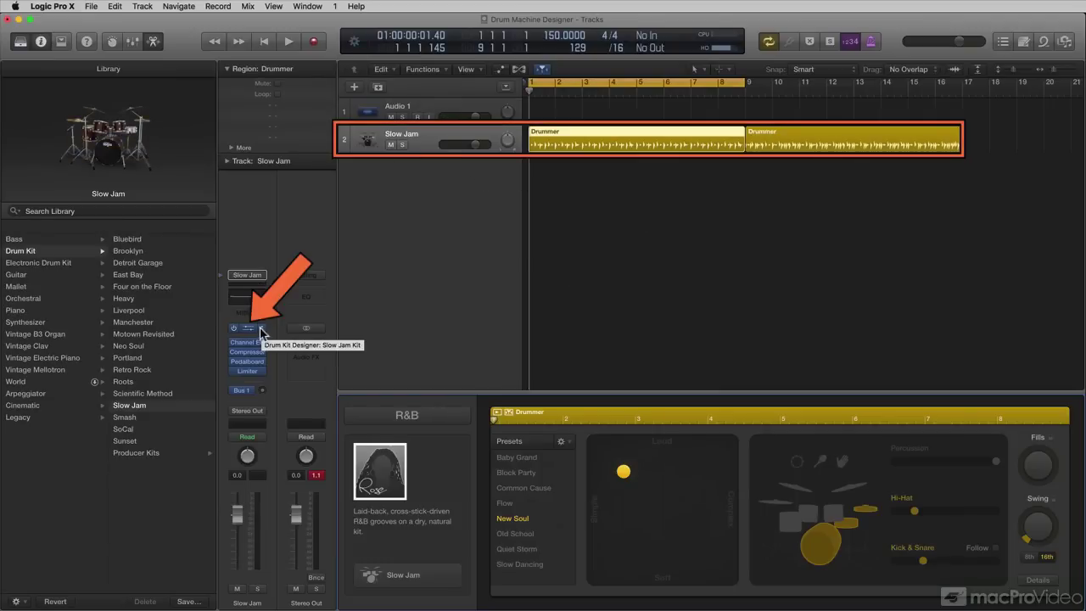
left_click(252, 329)
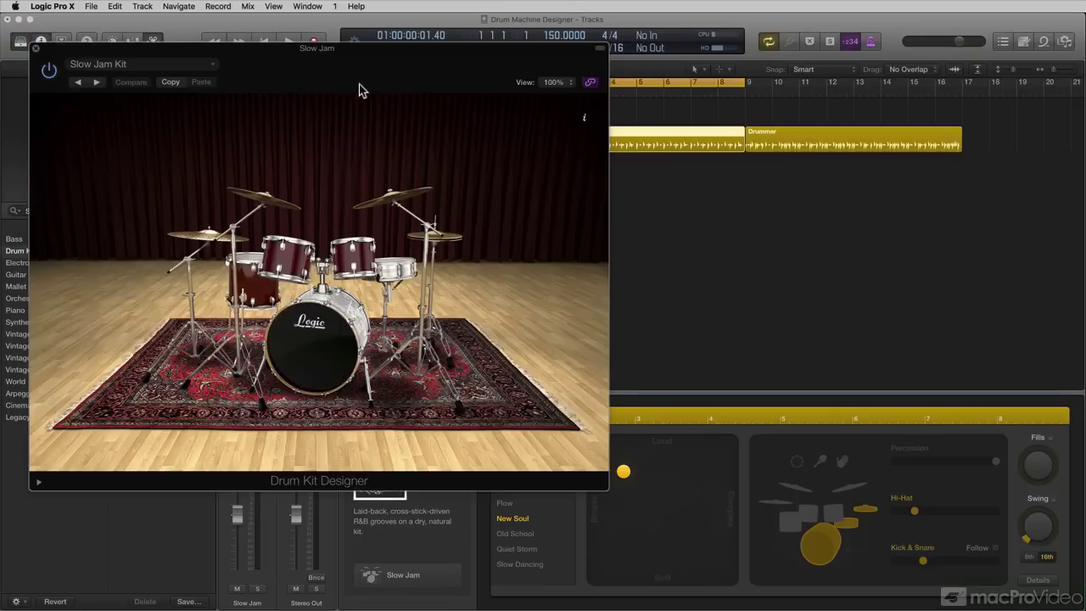
left_click_drag(356, 57, 763, 96)
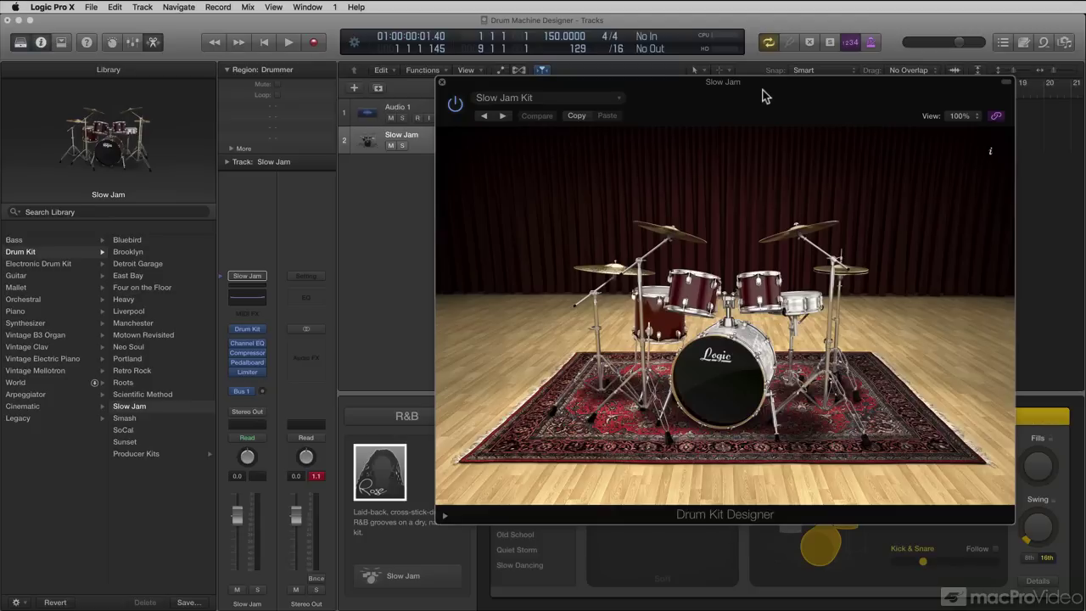
- Close the Drum Kit Designer and delete the Slow Jam Drummer track with its regions
left_click(441, 82)
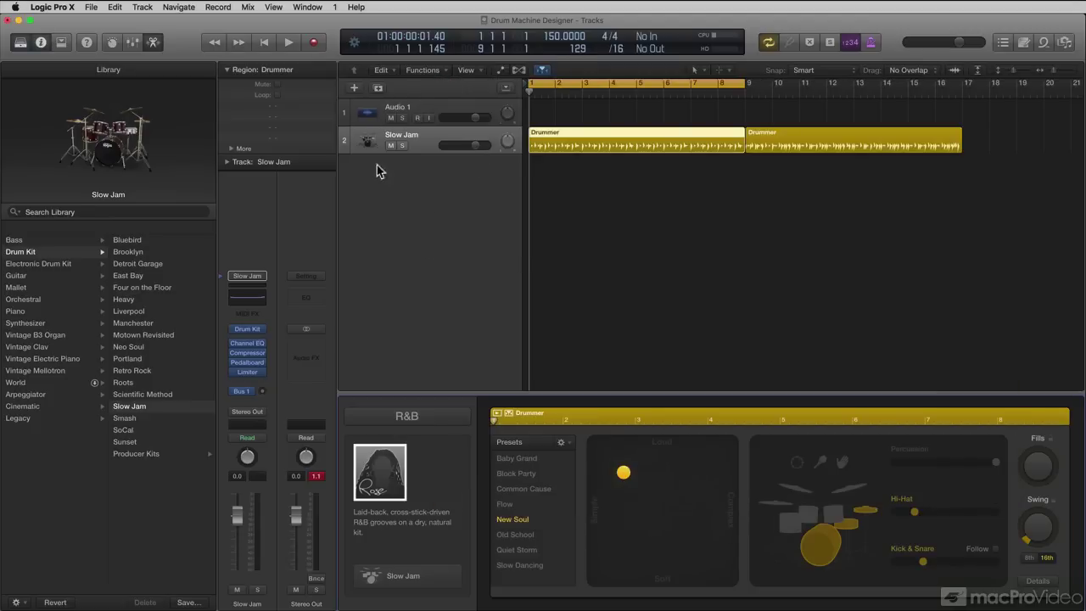
left_click_drag(417, 136, 174, 190)
left_click(800, 258)
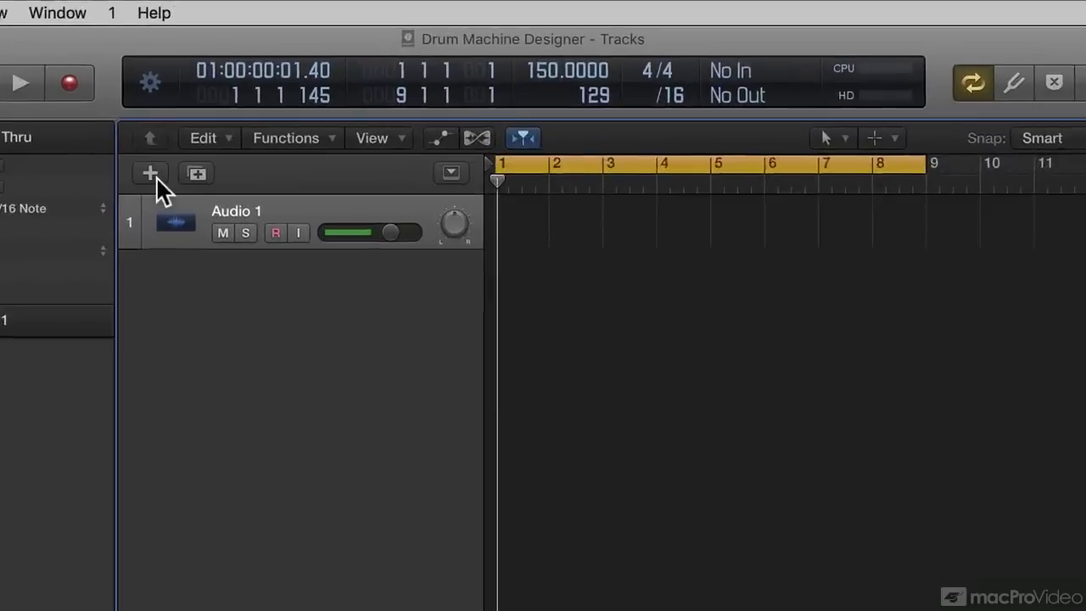
- In the New Track dialog, pick the Electronic genre, then switch to Software Instrument with Alchemy
left_click(355, 88)
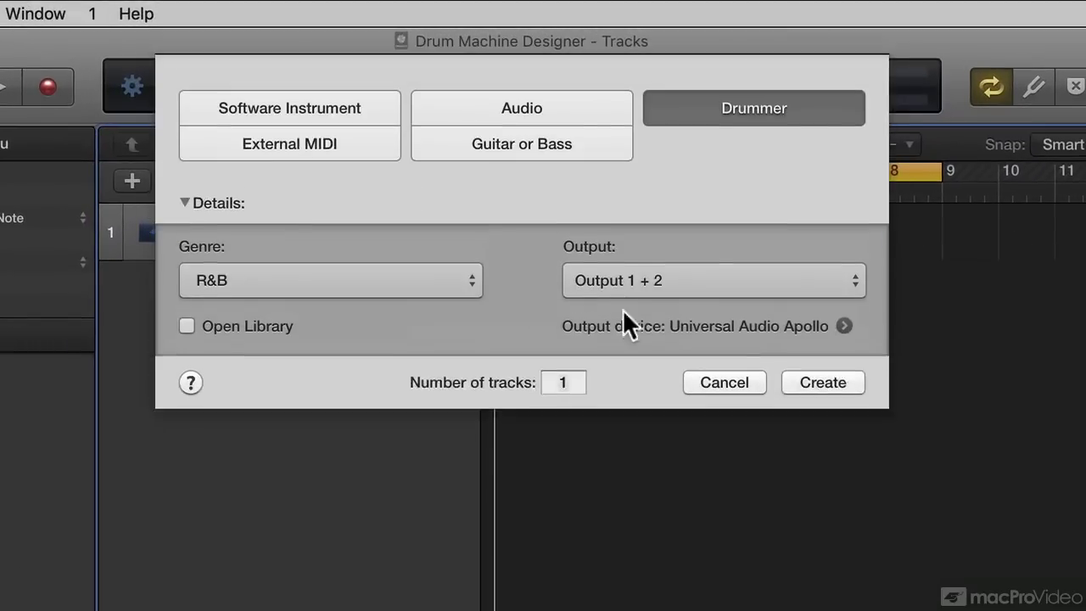
left_click(429, 283)
left_click(330, 294)
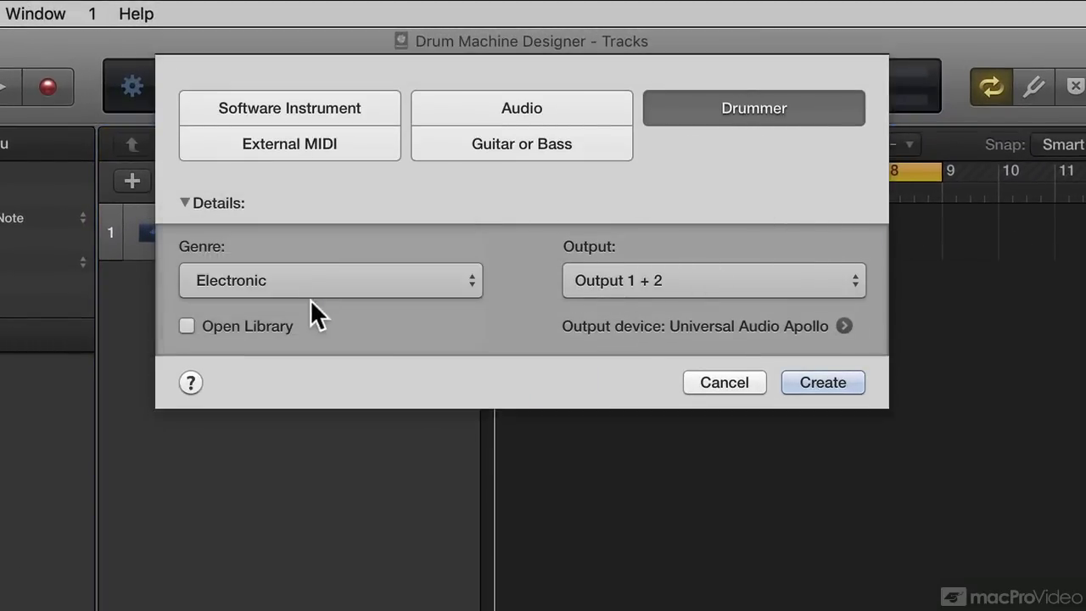
left_click(311, 285)
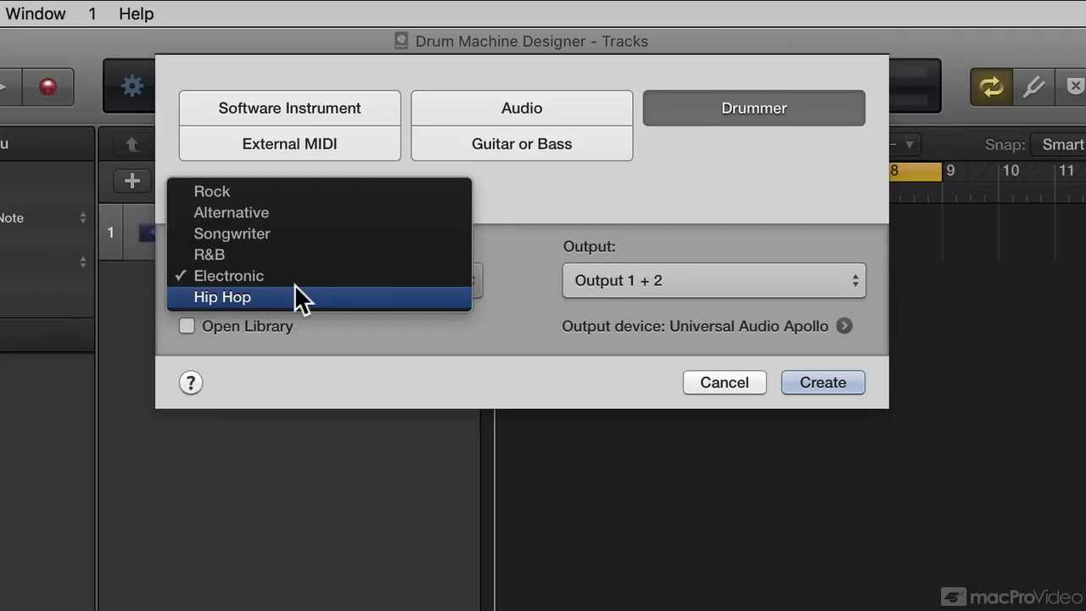
left_click(688, 193)
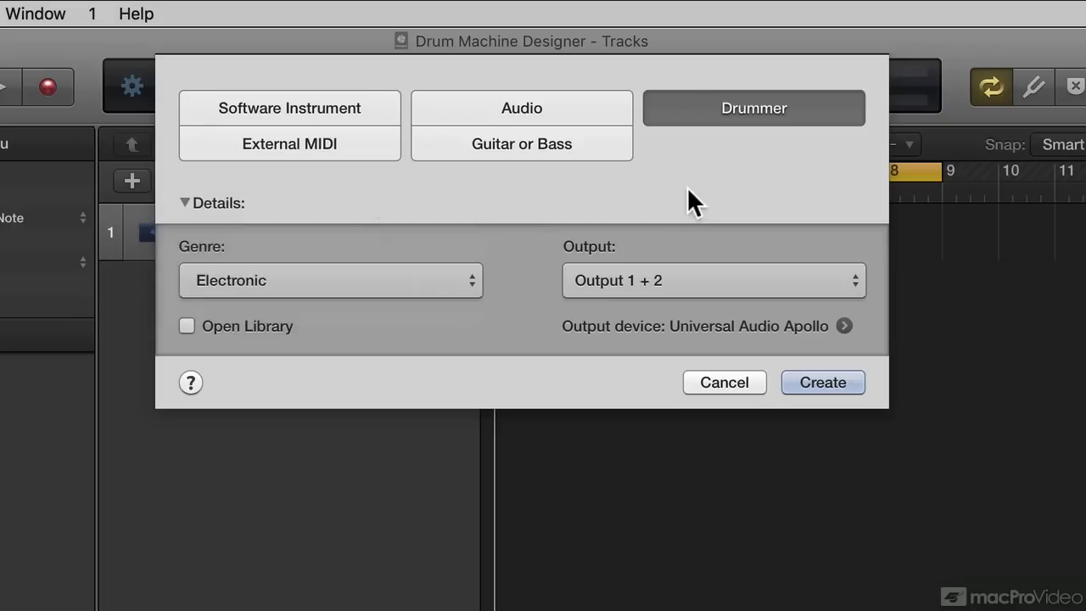
left_click(349, 112)
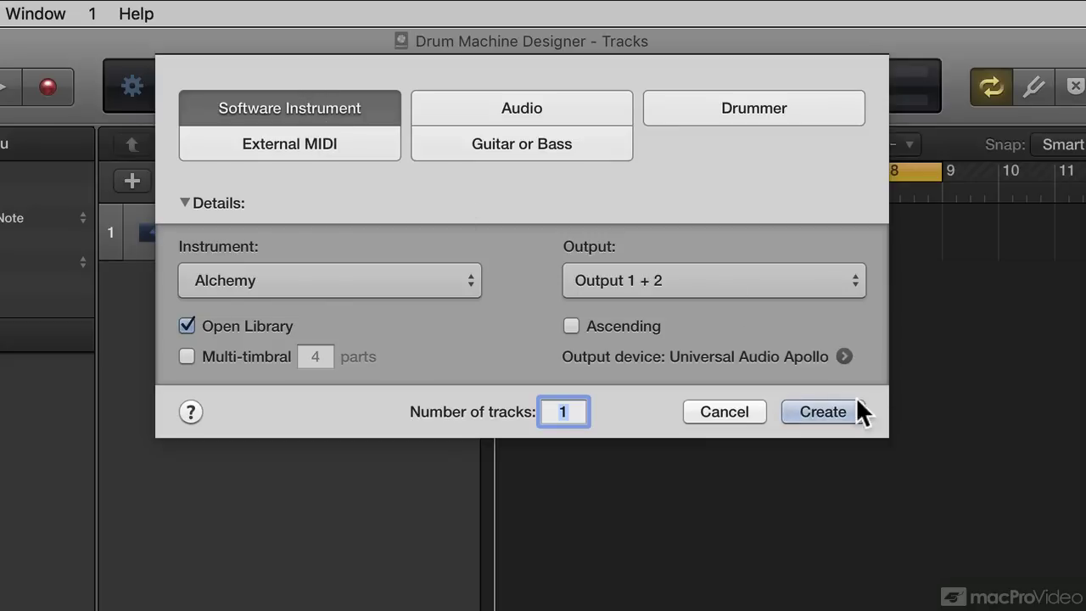
- Create the Inst 1 software instrument track and load Drum Machine Designer with the Big Room kit
left_click(825, 411)
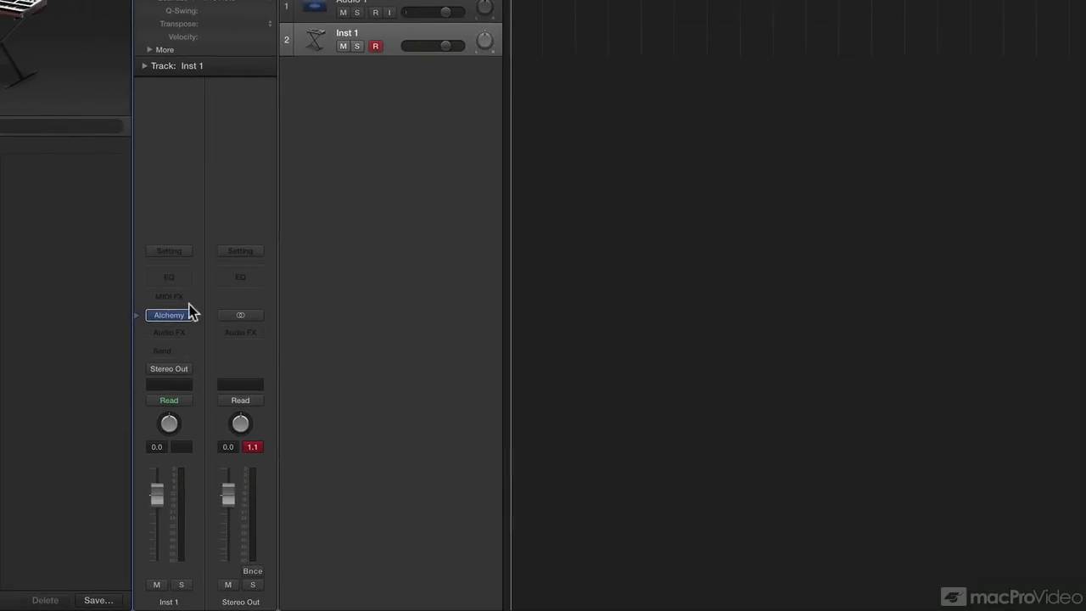
left_click(189, 316)
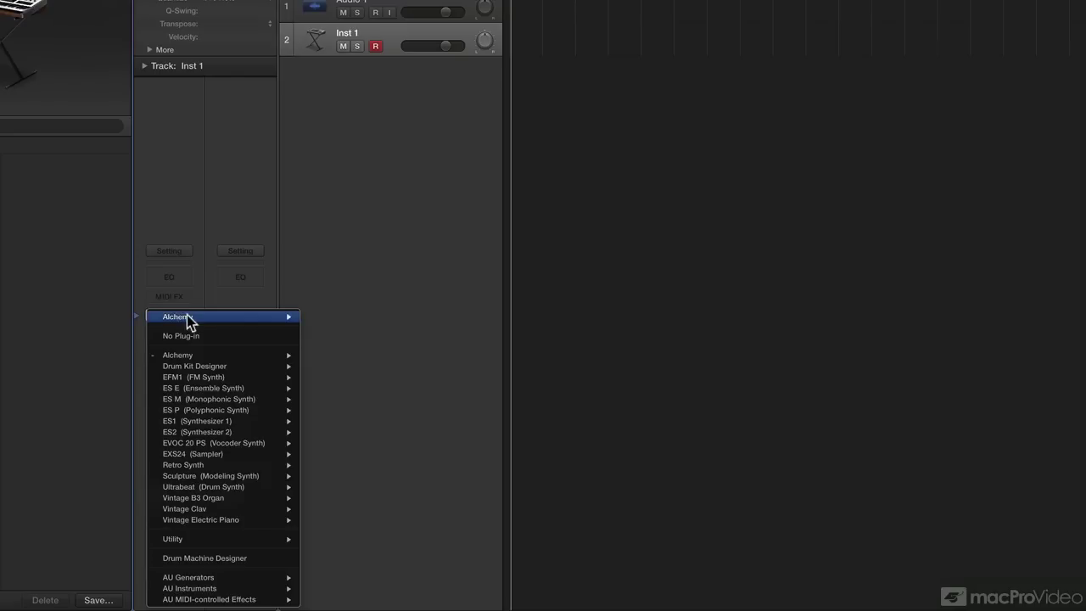
left_click(212, 560)
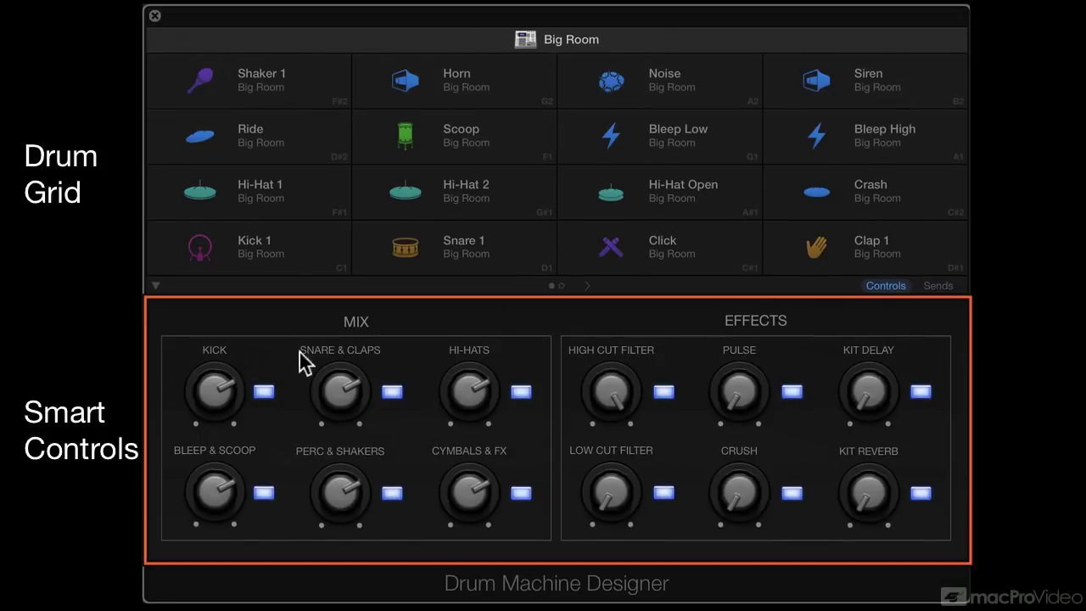
left_click(155, 286)
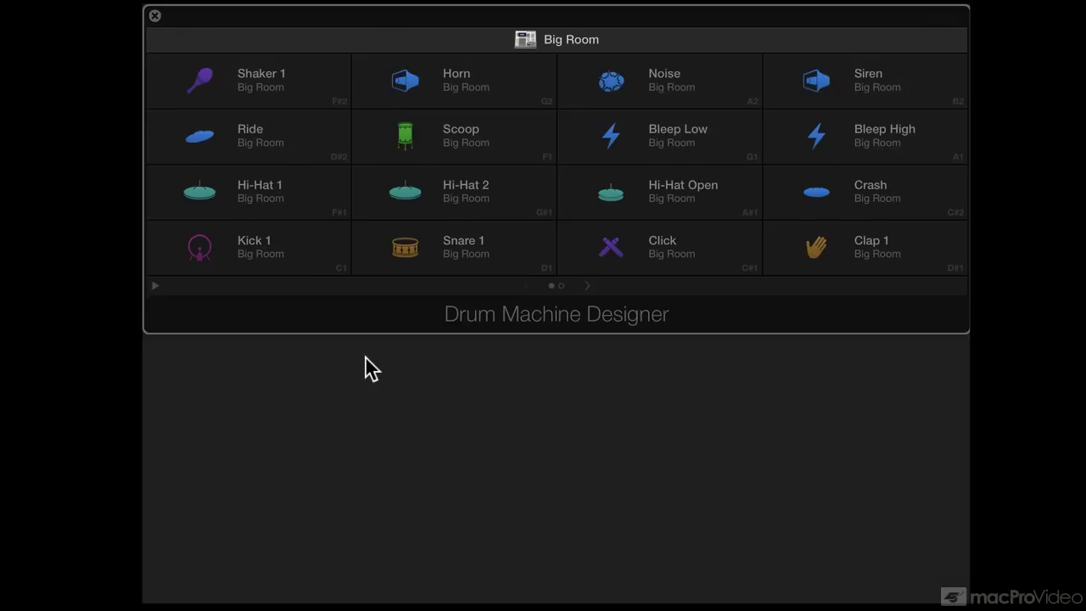
left_click(156, 286)
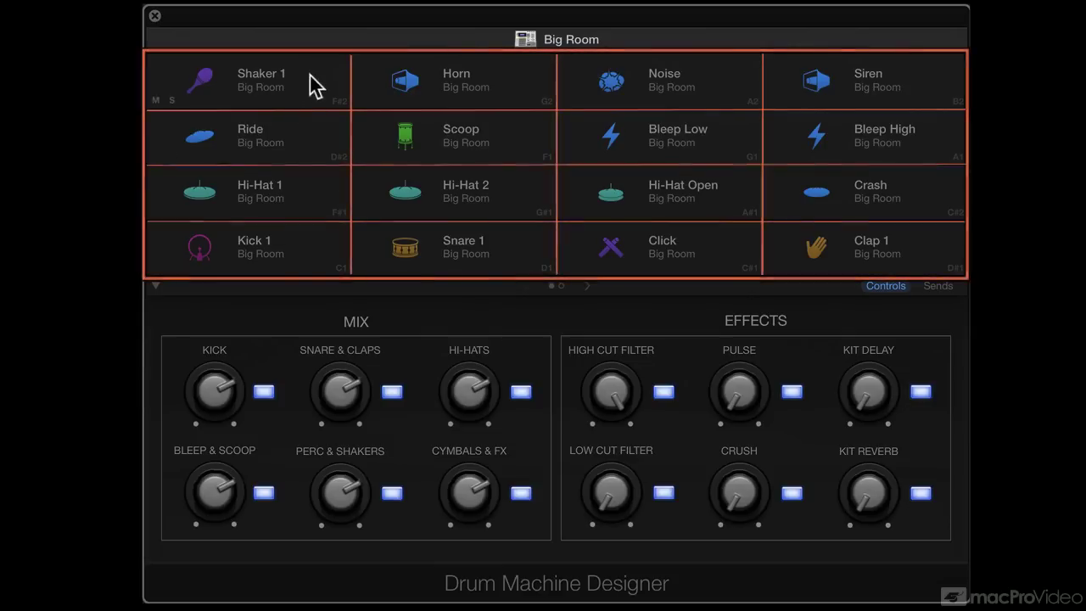
left_click(406, 146)
left_click(213, 86)
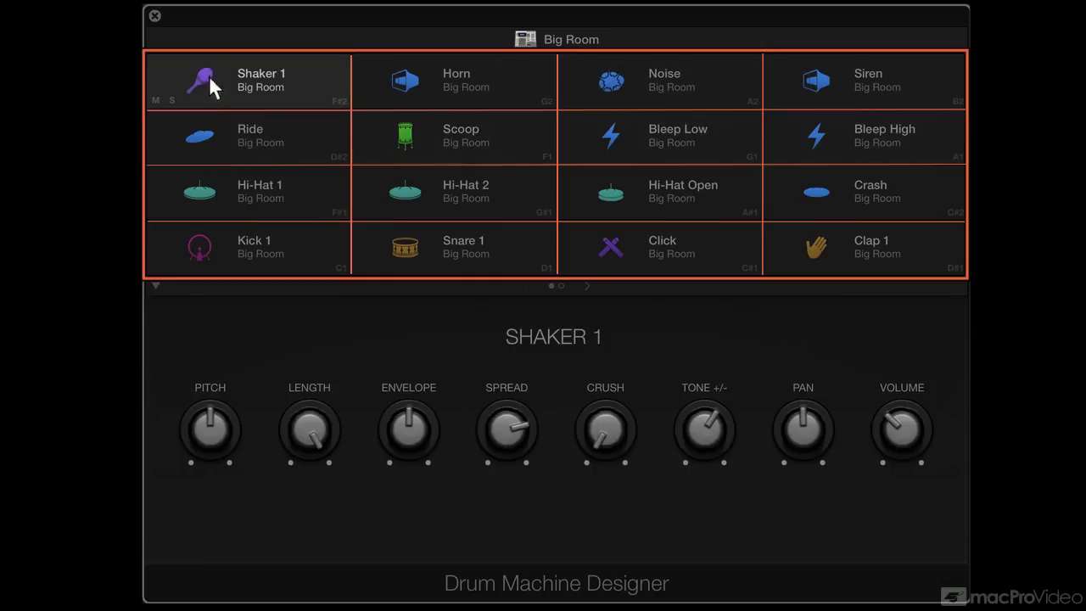
left_click(208, 208)
left_click(204, 242)
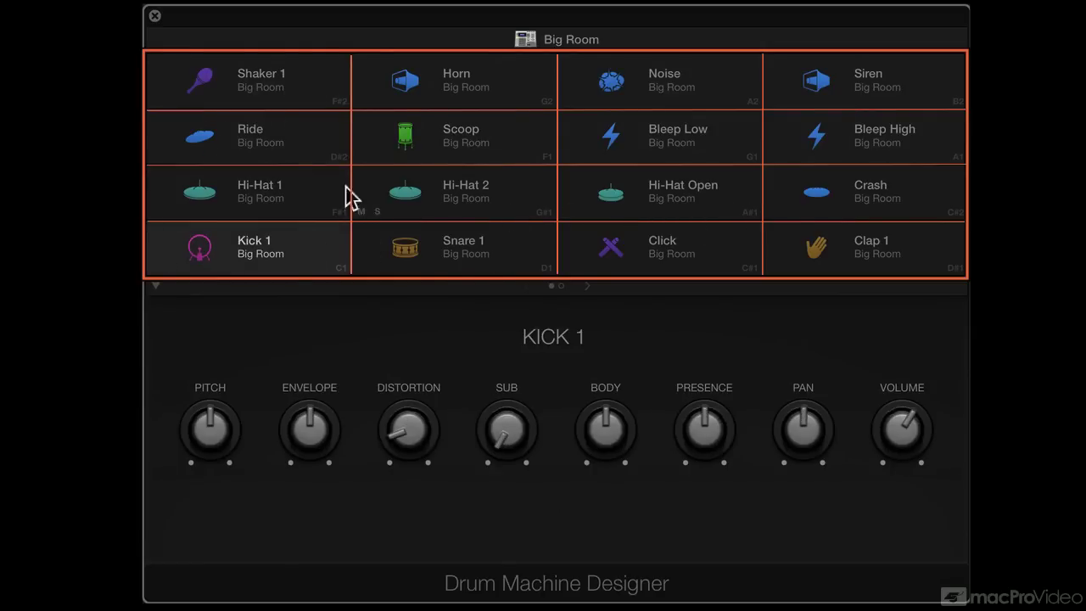
left_click(586, 287)
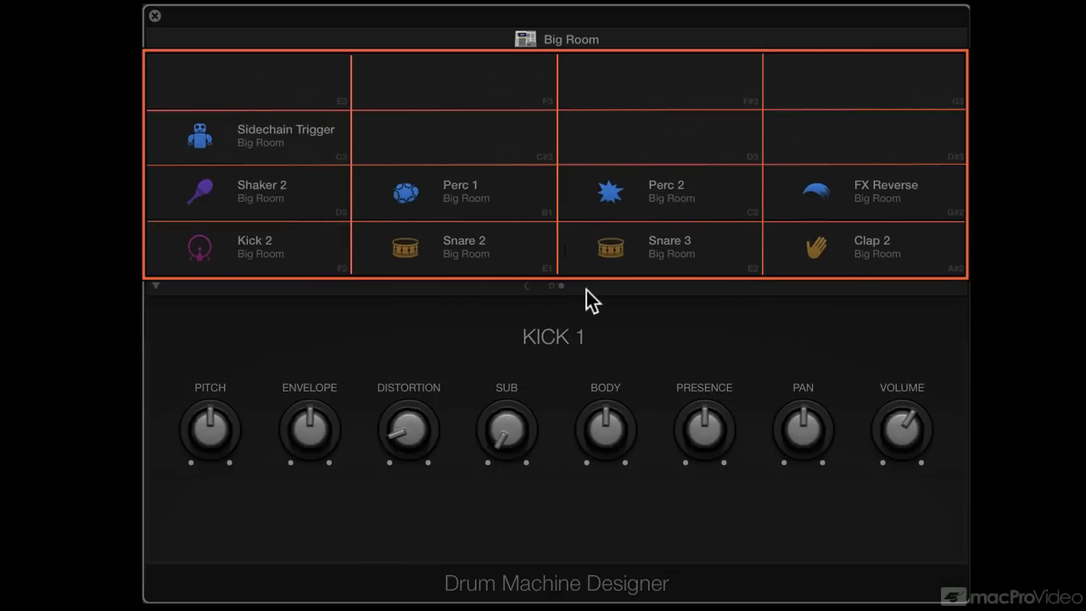
left_click(428, 246)
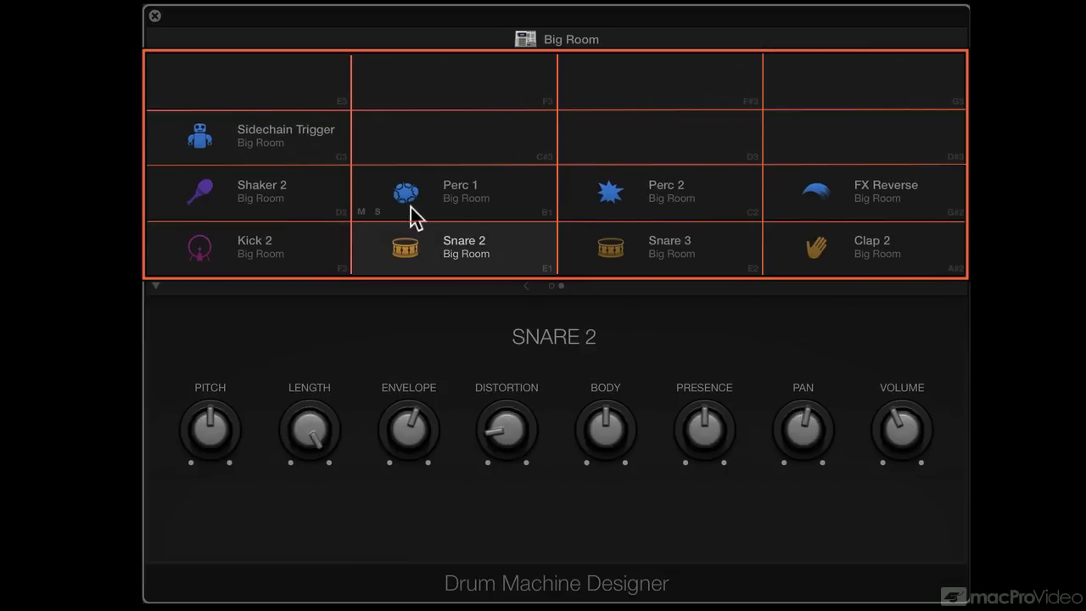
left_click(340, 92)
left_click(416, 88)
left_click(654, 88)
left_click(828, 85)
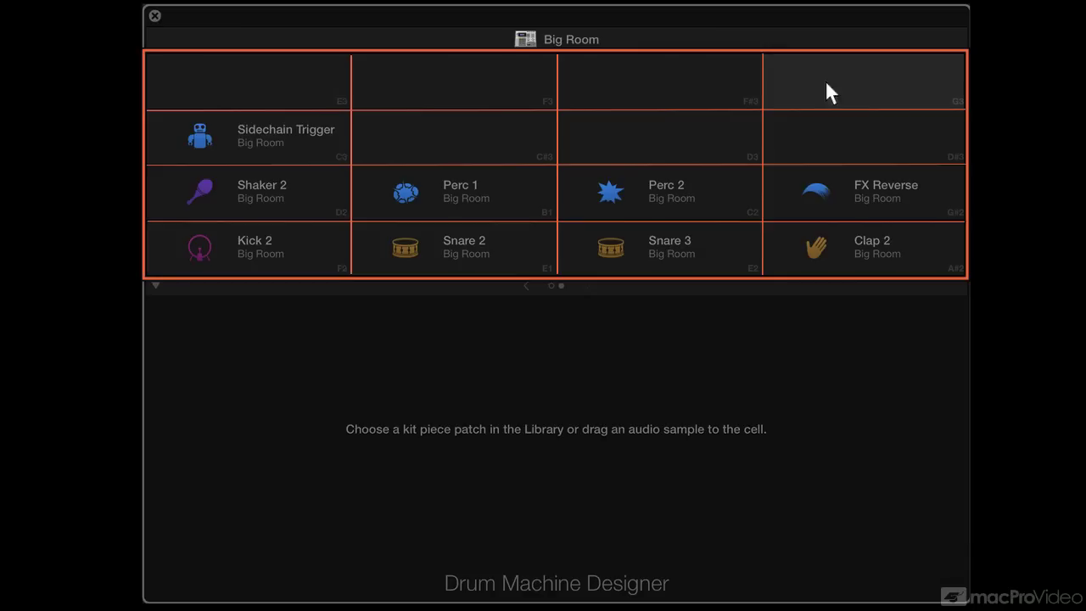
left_click(803, 136)
left_click(670, 146)
left_click(553, 146)
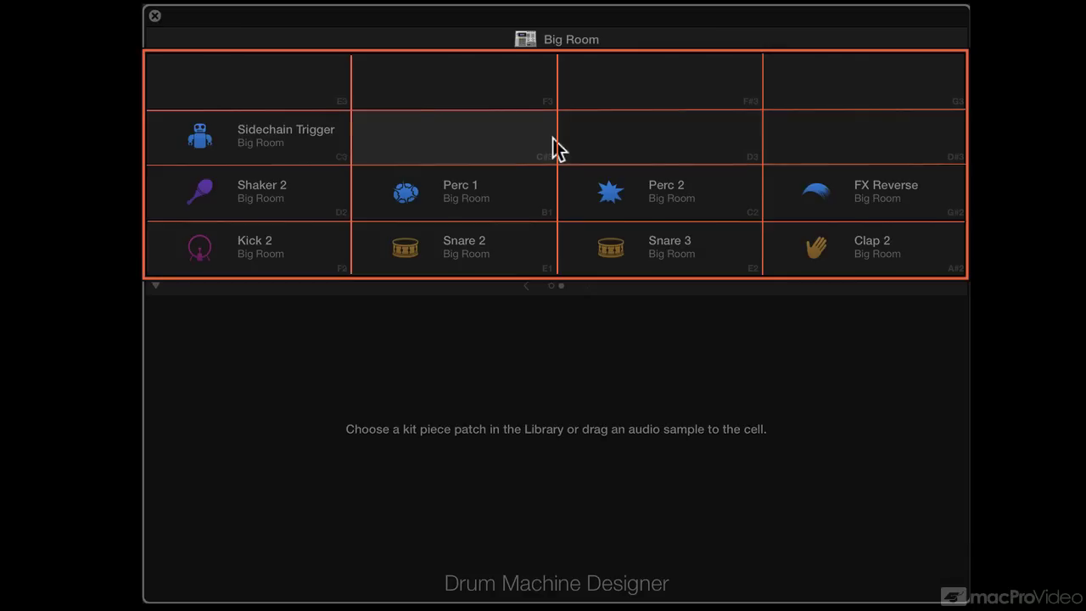
left_click(329, 103)
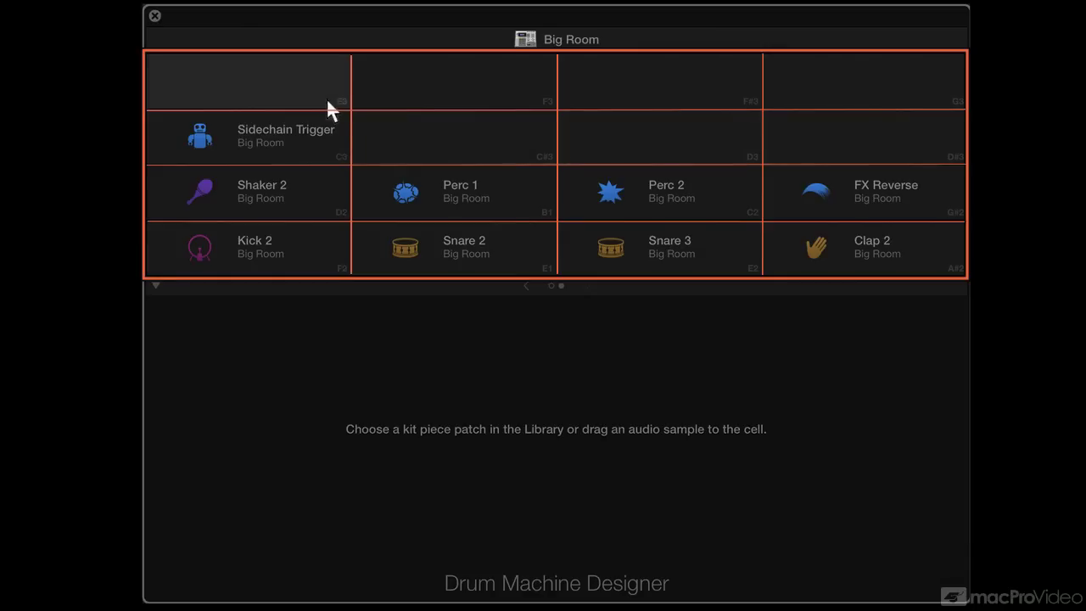
left_click(527, 286)
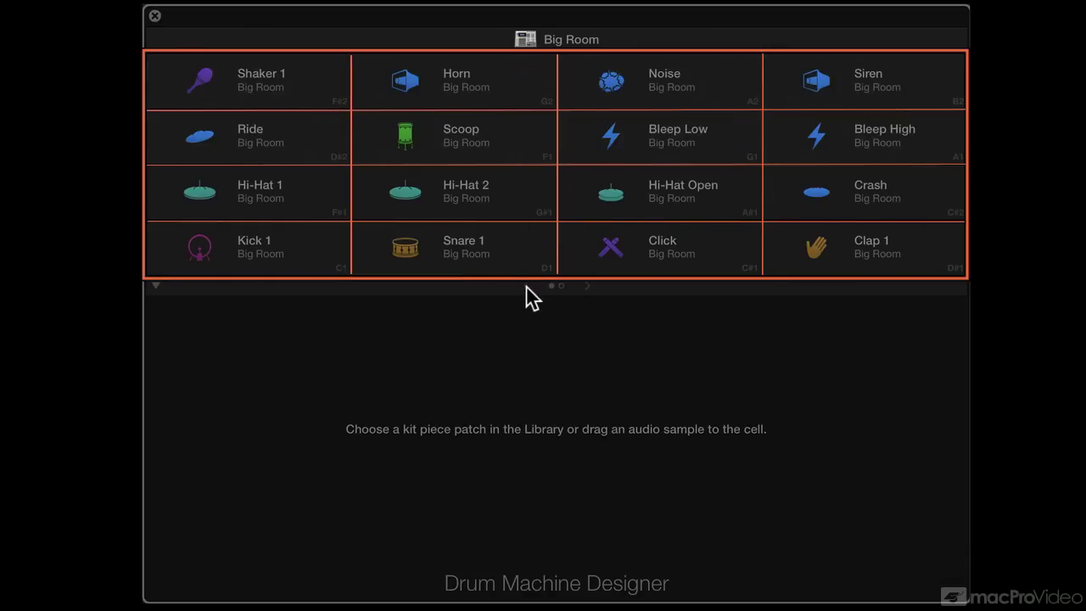
- Inspect the Big Room kit controls and the Kick 1 and Snare 1 pads, returning to kit Sends
left_click(605, 40)
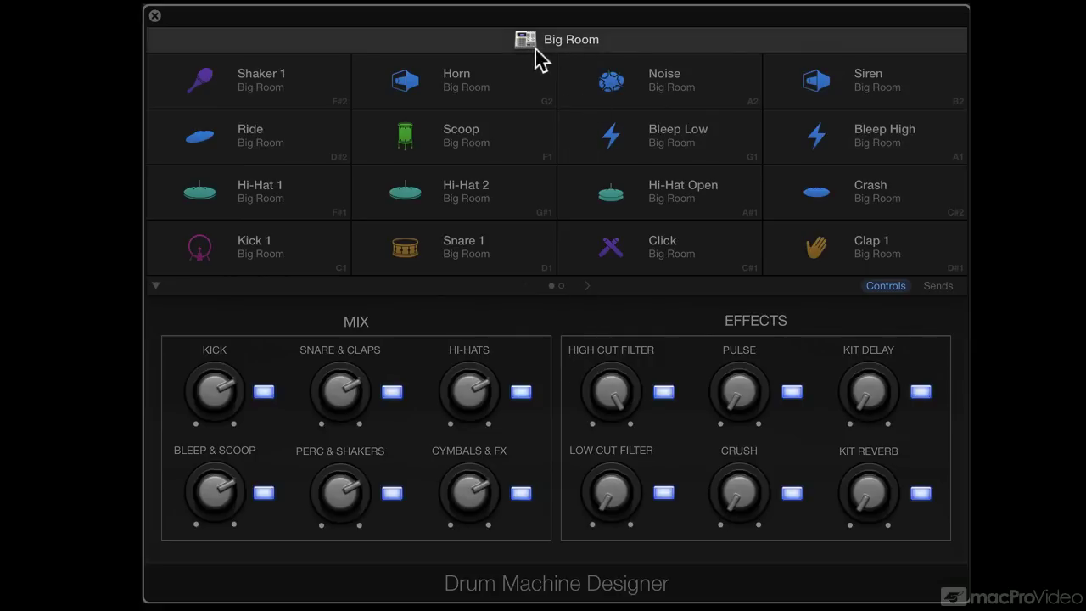
left_click(636, 44)
left_click(206, 259)
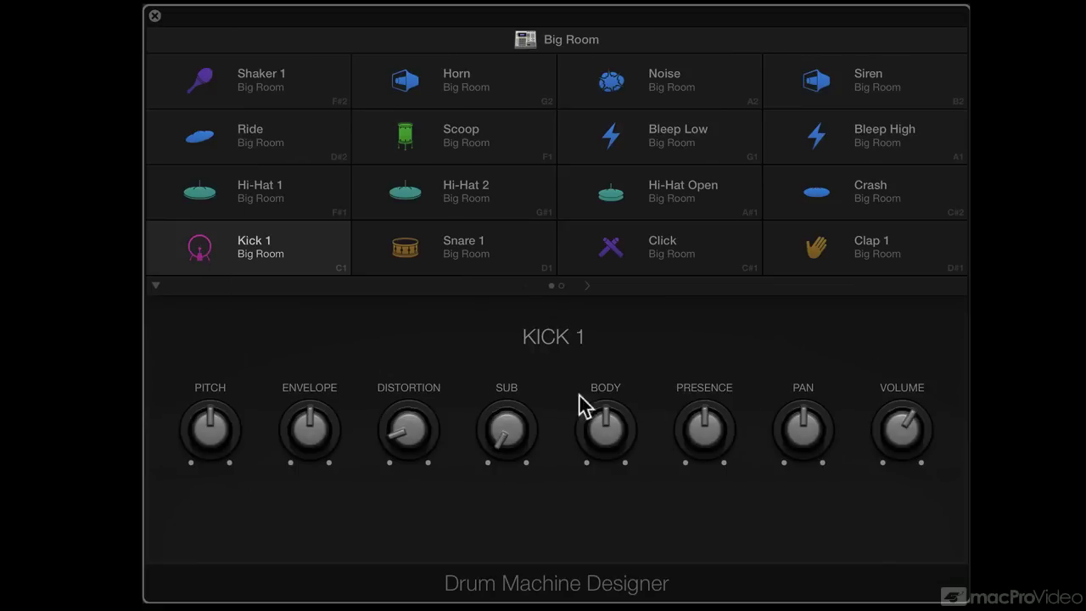
left_click(413, 246)
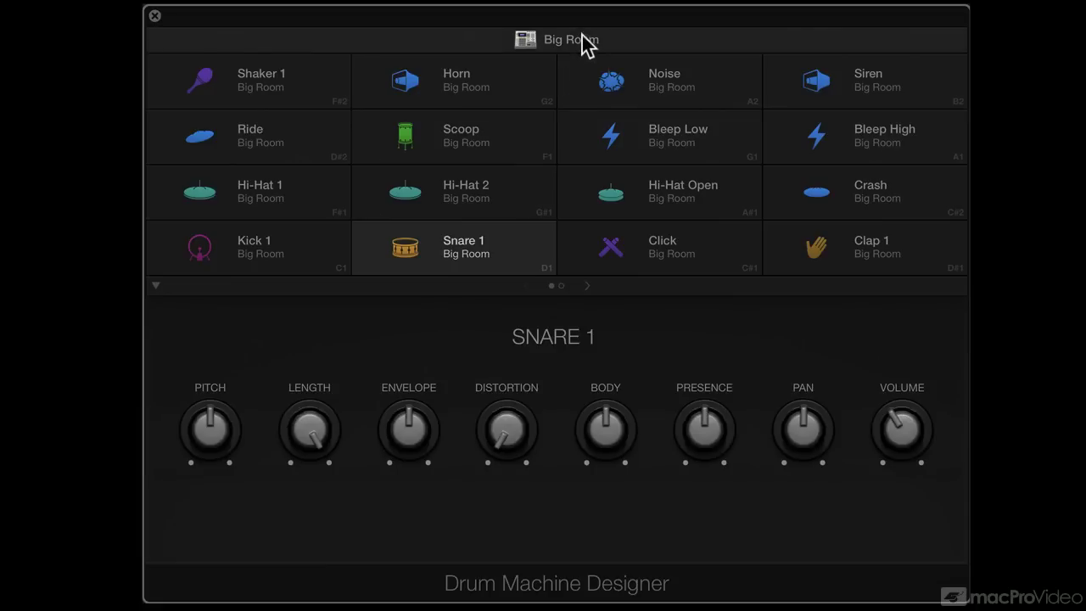
left_click(608, 49)
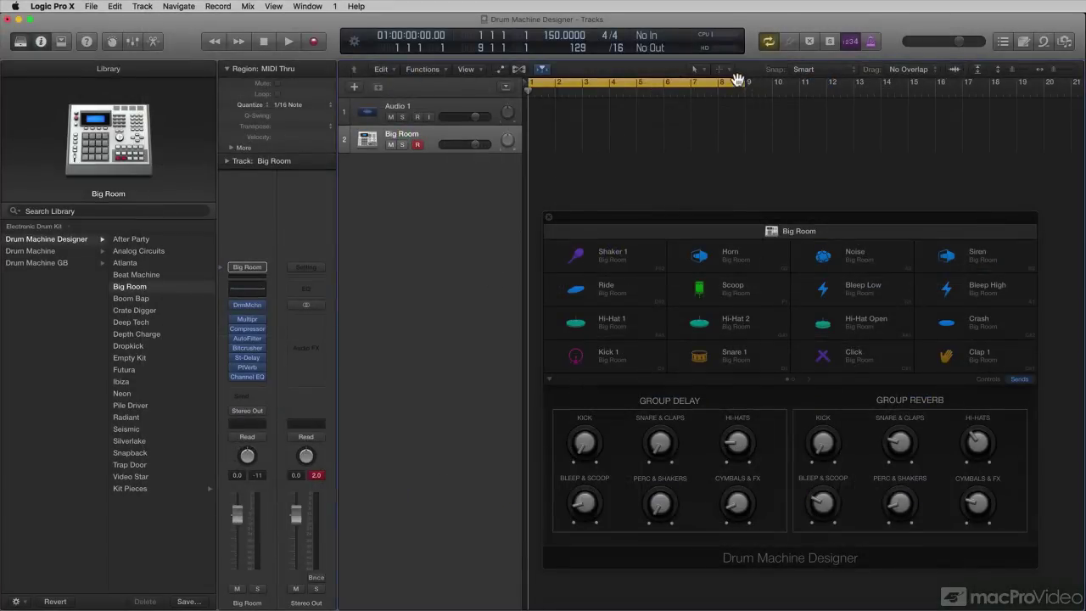
- Set the cycle to bars 1–5, record a Big Room drum take, and show the toolbar
left_click_drag(740, 82, 633, 95)
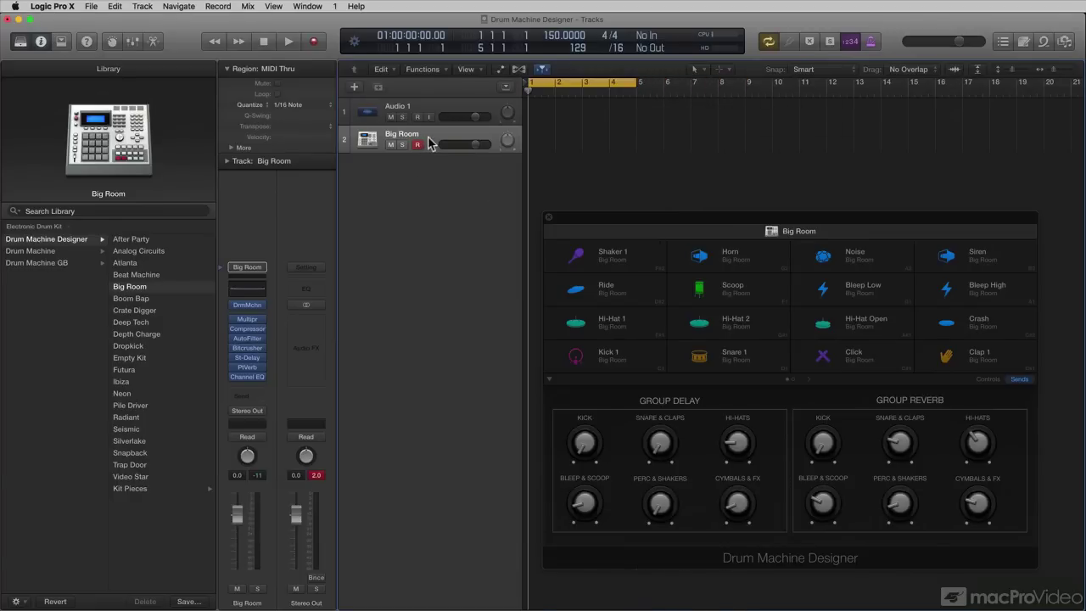
key("space")
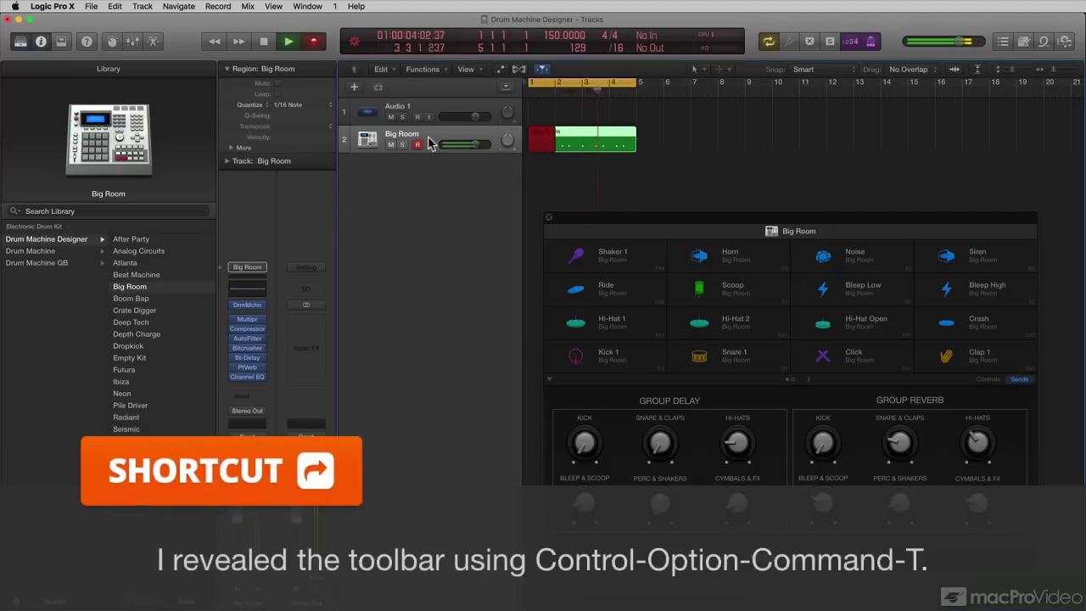
key("ctrl+alt+super+t")
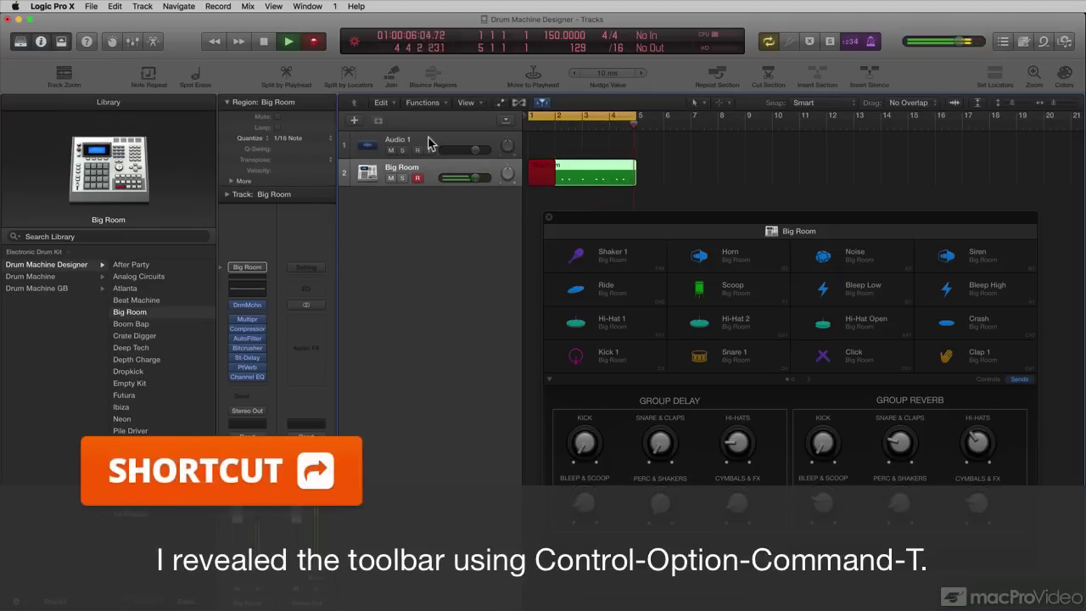
- Turn on Note Repeat at 1/16 Note, then stop recording and playback to keep the region
left_click(158, 77)
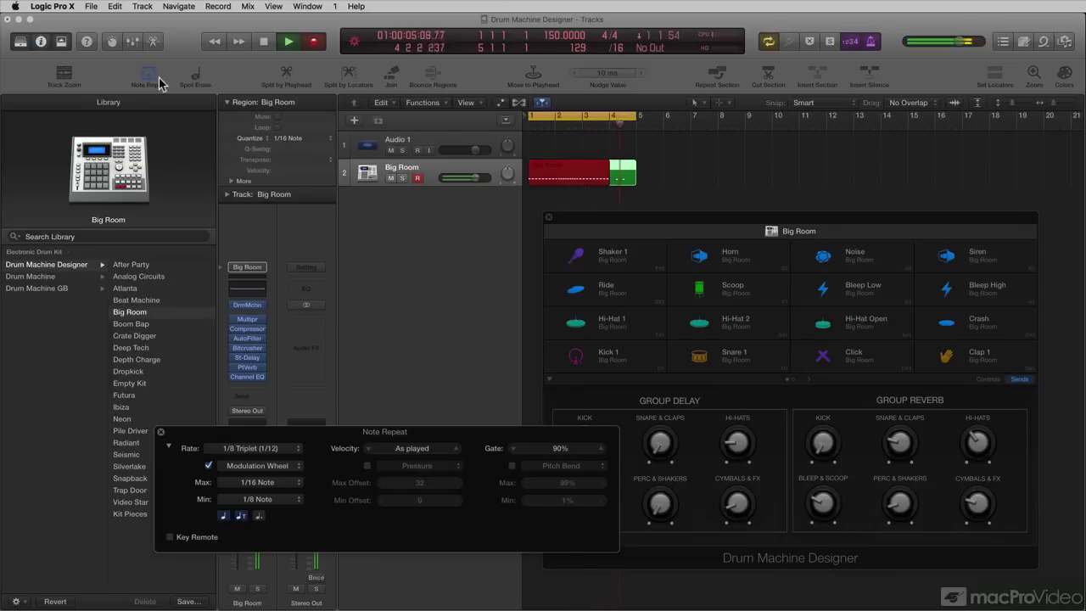
key("space")
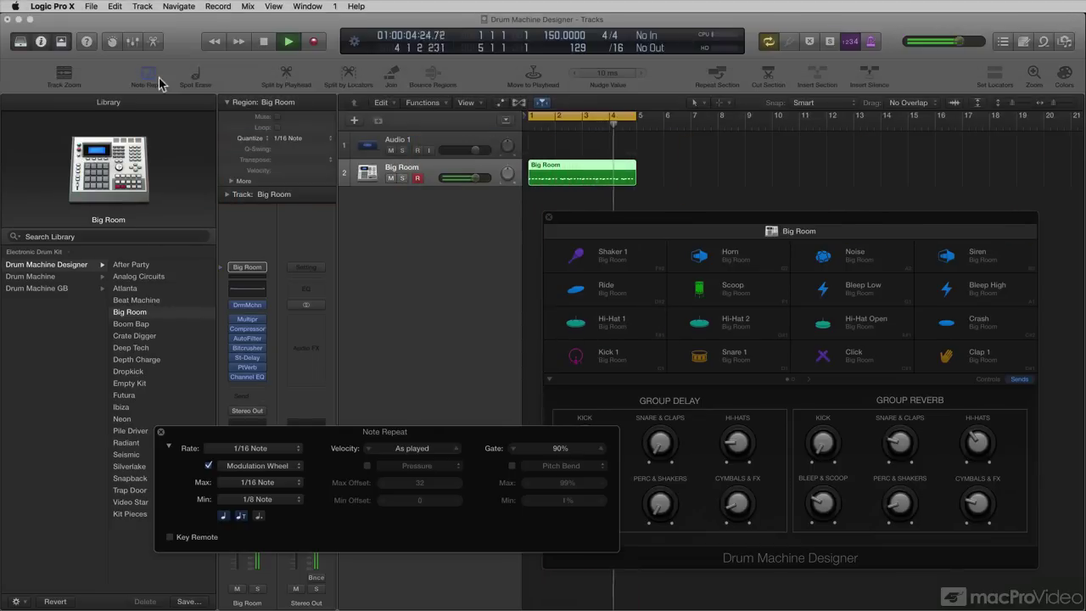
key("space")
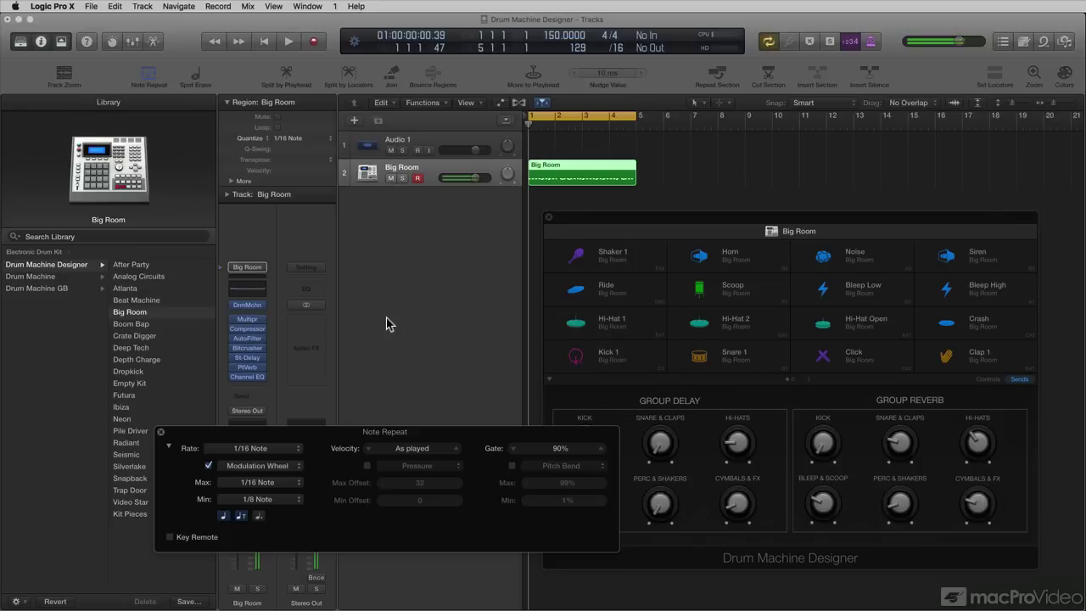